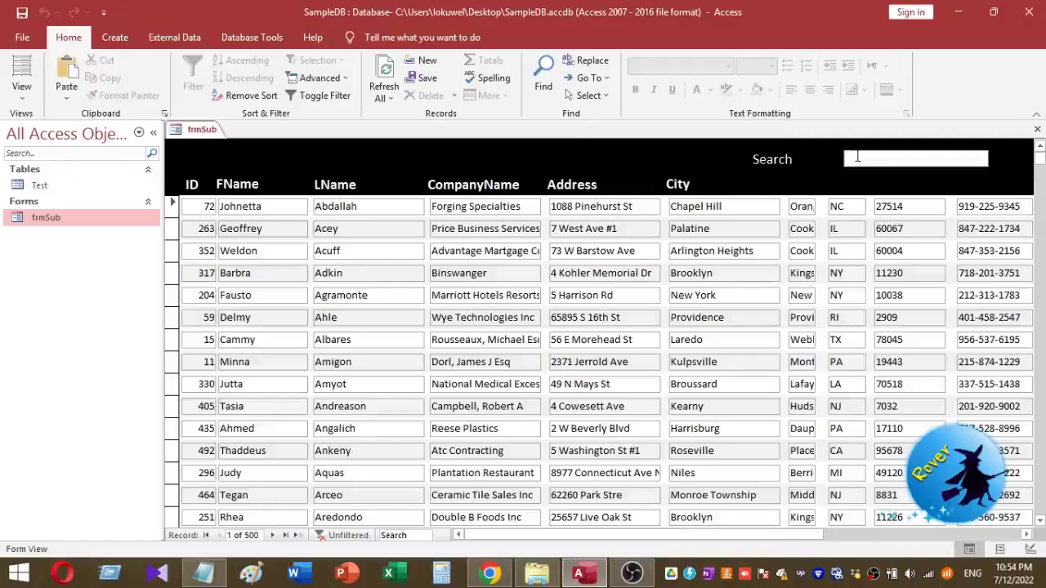
Step: Filter frmSub by searching Delmy, then Ahle, then Ah, and clear the search with Backspace
{"action": "type", "text": "Delm"}
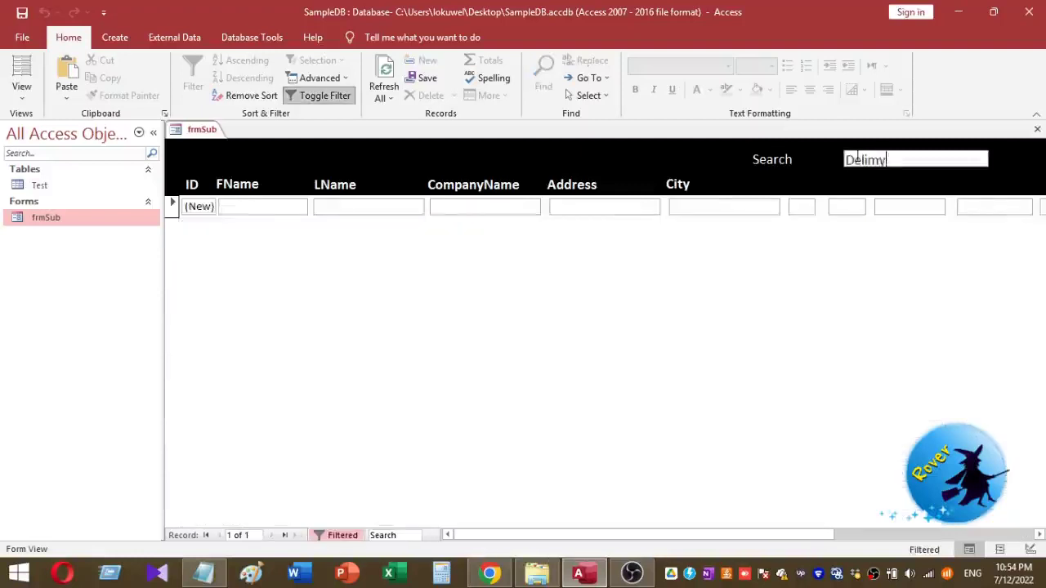
{"action": "type", "text": "y"}
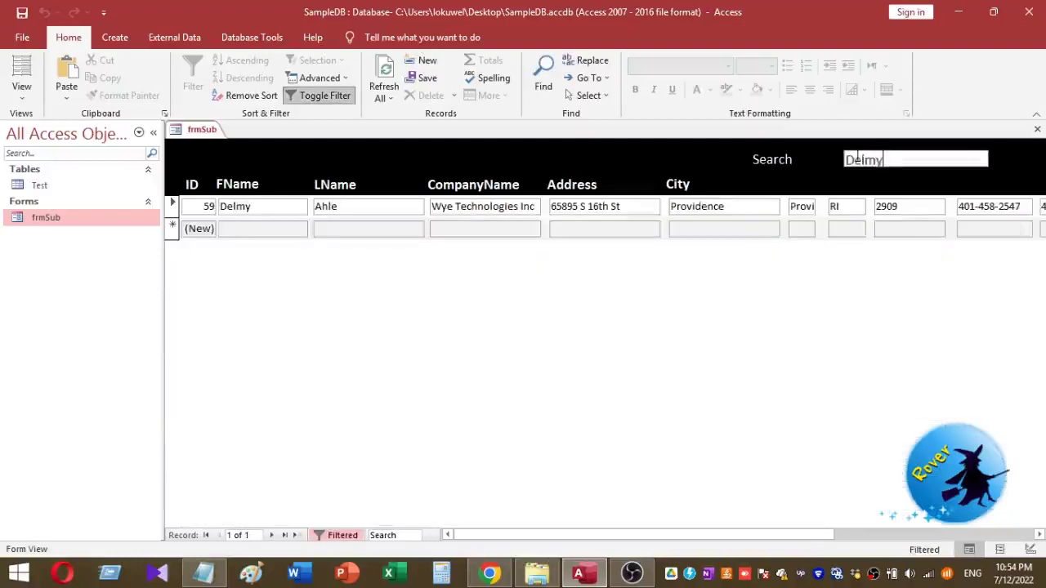
{"action": "key", "text": "BackSpace"}
{"action": "key", "text": "BackSpace"}
{"action": "key", "text": "BackSpace"}
{"action": "type", "text": "Ahle"}
{"action": "key", "text": "BackSpace"}
{"action": "key", "text": "BackSpace"}
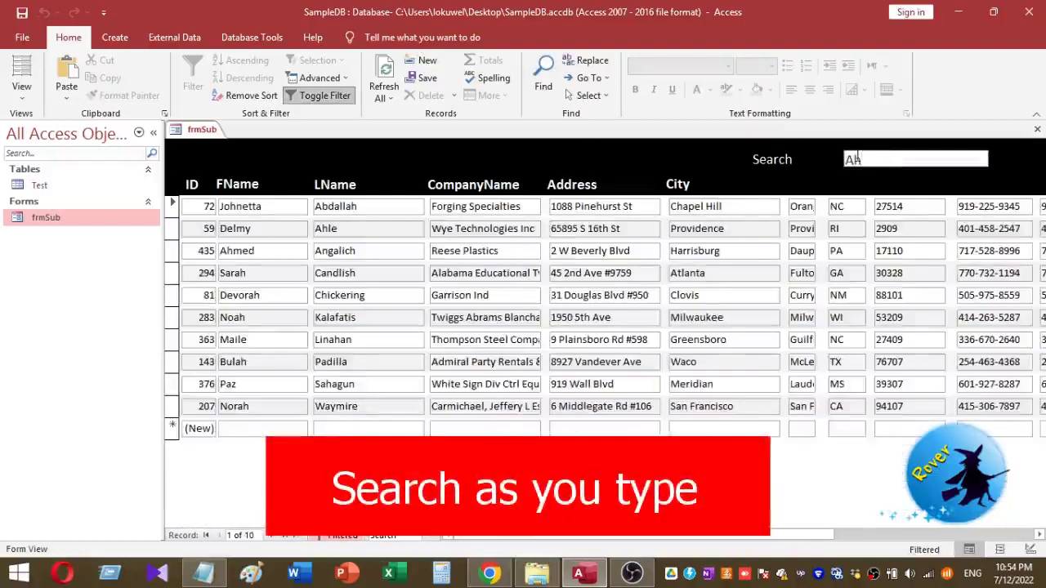
{"action": "key", "text": "BackSpace"}
{"action": "key", "text": "BackSpace"}
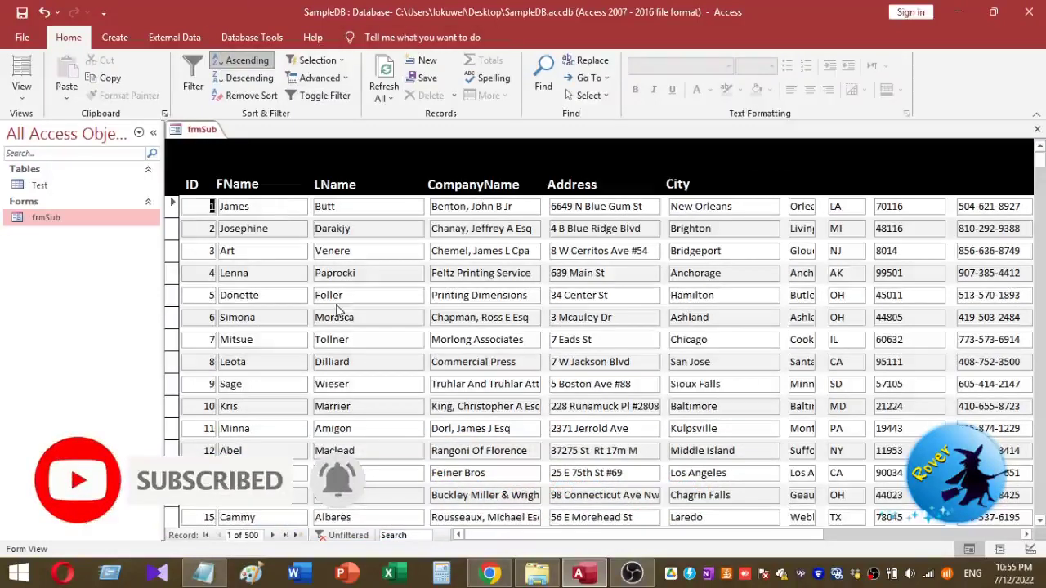
Step: Open the Test table from the Navigation Pane, then go back to the frmSub form
{"action": "left_click", "coordinate": [52, 186]}
{"action": "left_click", "coordinate": [70, 219]}
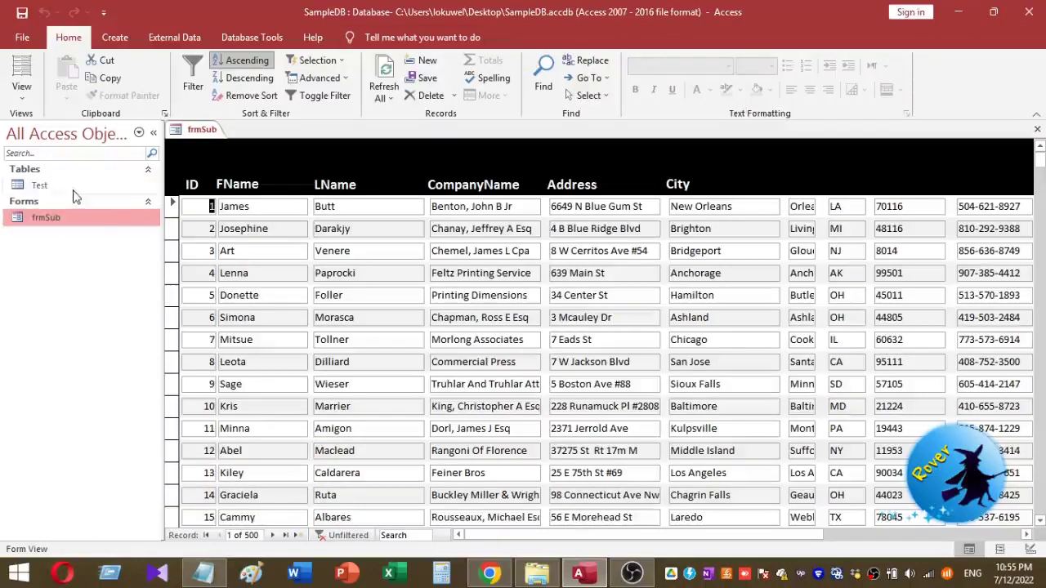
{"action": "double_click", "coordinate": [73, 187]}
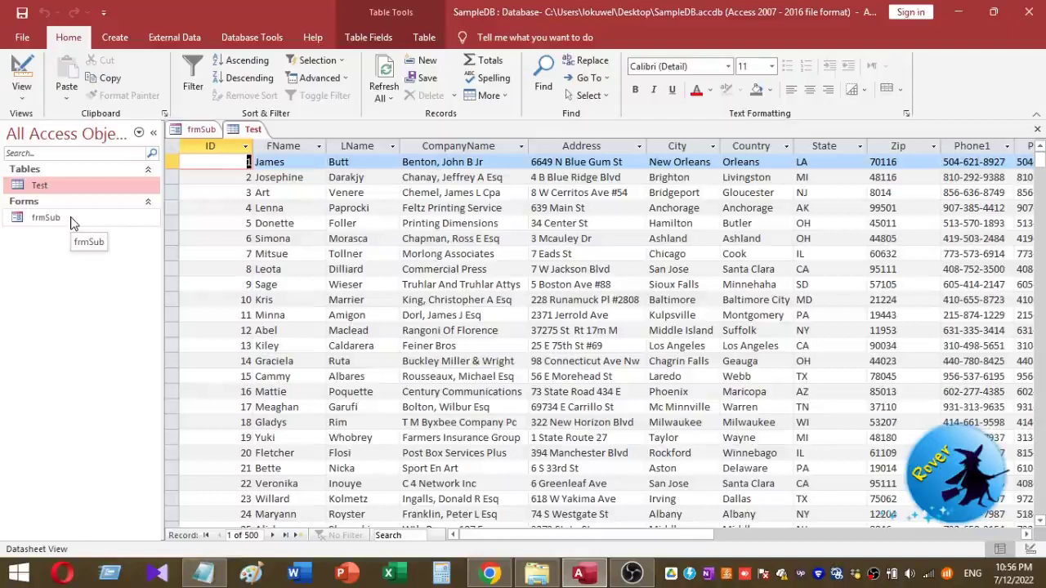
{"action": "double_click", "coordinate": [70, 222]}
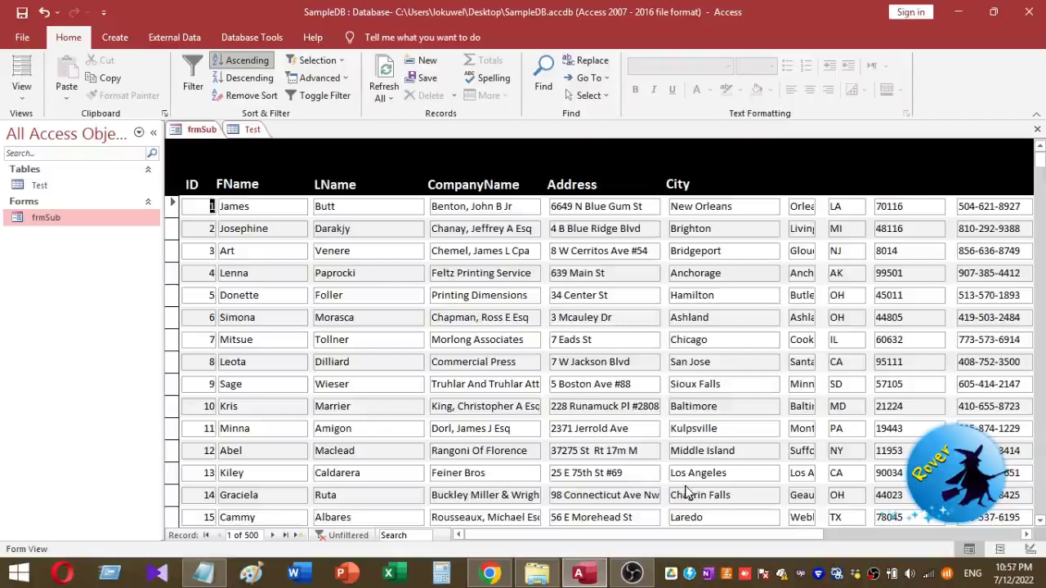
Step: Switch frmSub to Design View from the form header's shortcut menu
{"action": "right_click", "coordinate": [662, 169]}
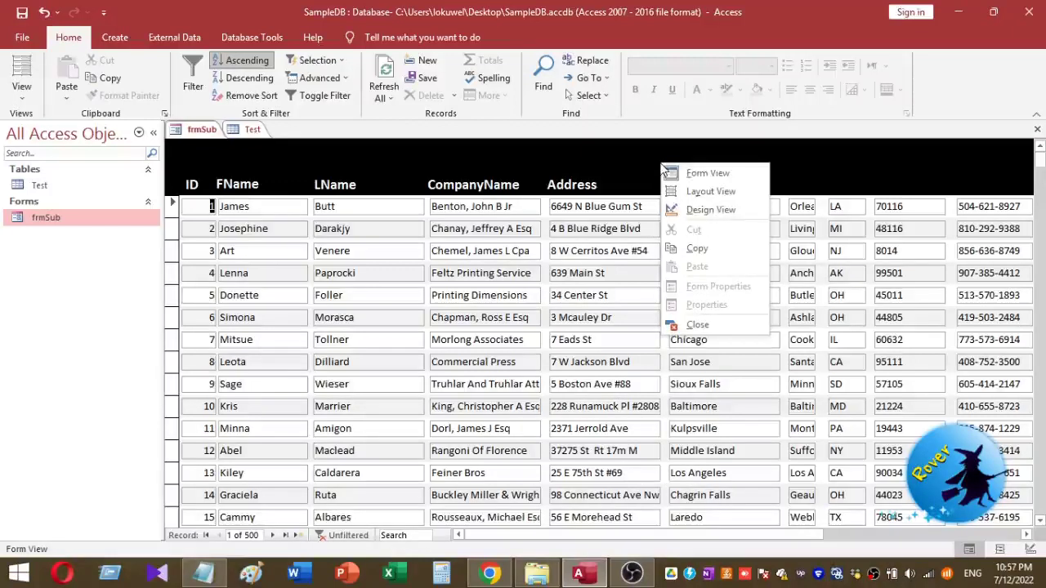
{"action": "left_click", "coordinate": [692, 212]}
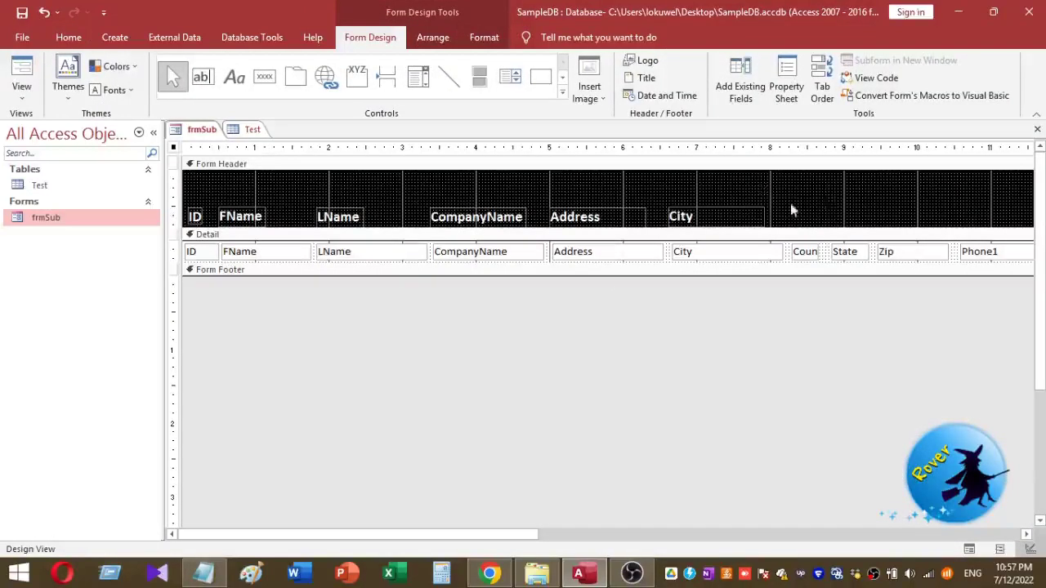
Step: Add an unbound text box to the Form Header and widen it to the left
{"action": "left_click", "coordinate": [205, 77]}
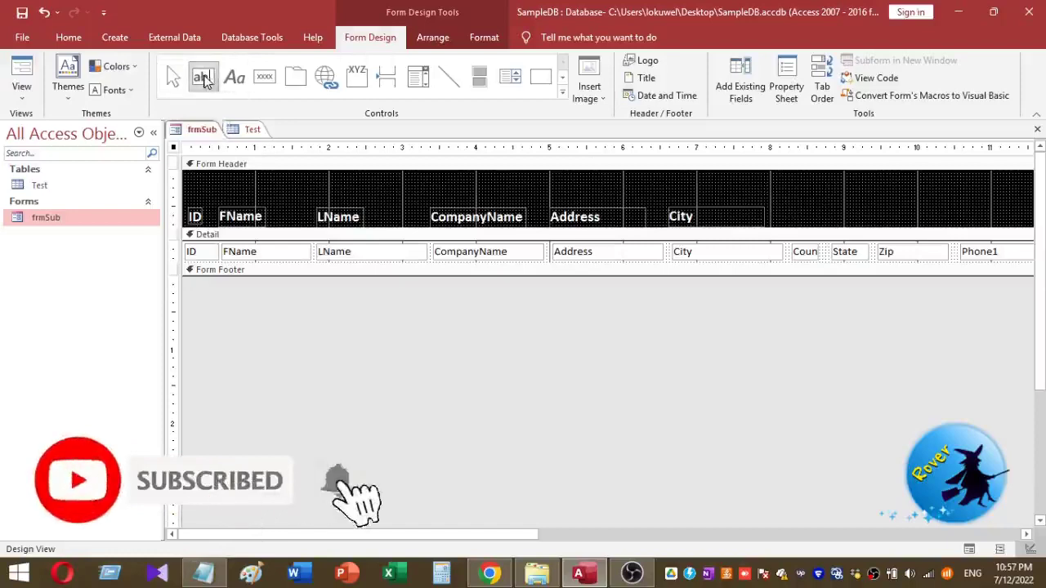
{"action": "left_click", "coordinate": [907, 190]}
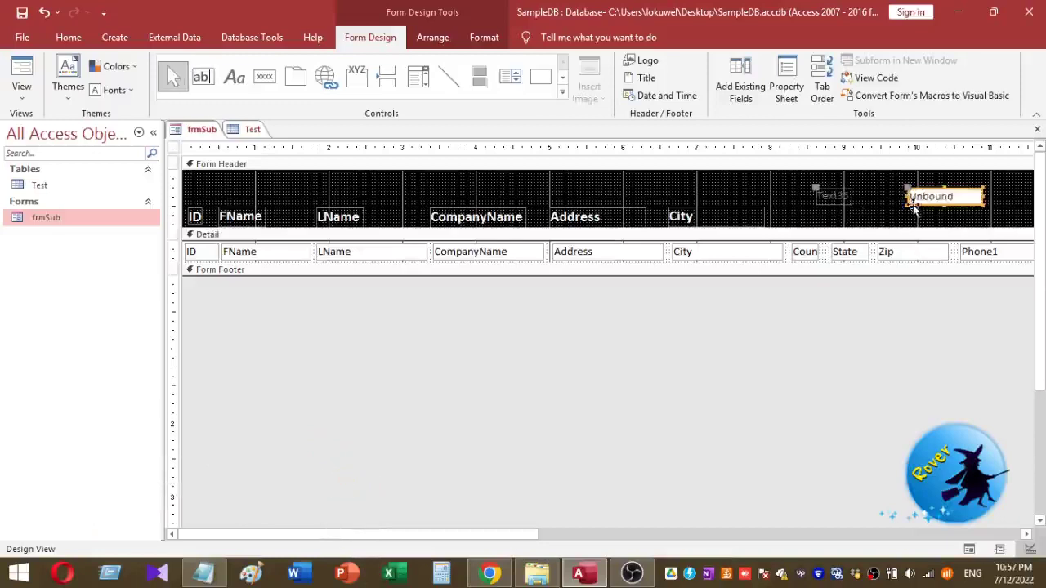
{"action": "left_click_drag", "start_coordinate": [913, 206], "coordinate": [871, 214]}
Step: Widen the text box's label and change its text to 'Search Name'
{"action": "left_click", "coordinate": [823, 201]}
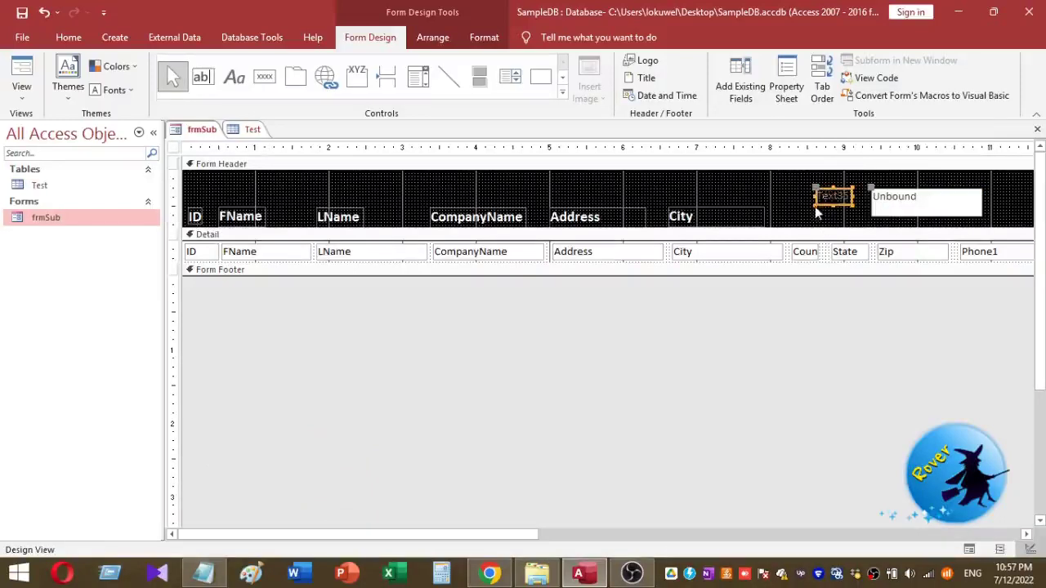
{"action": "left_click_drag", "start_coordinate": [818, 212], "coordinate": [734, 200]}
{"action": "left_click", "coordinate": [794, 201]}
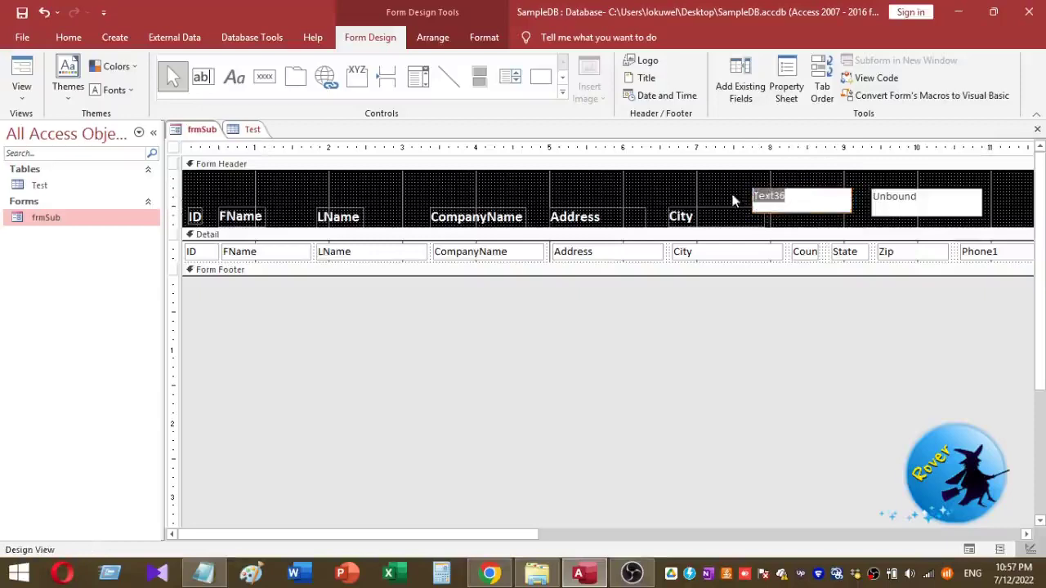
{"action": "type", "text": "Search"}
{"action": "type", "text": "Name"}
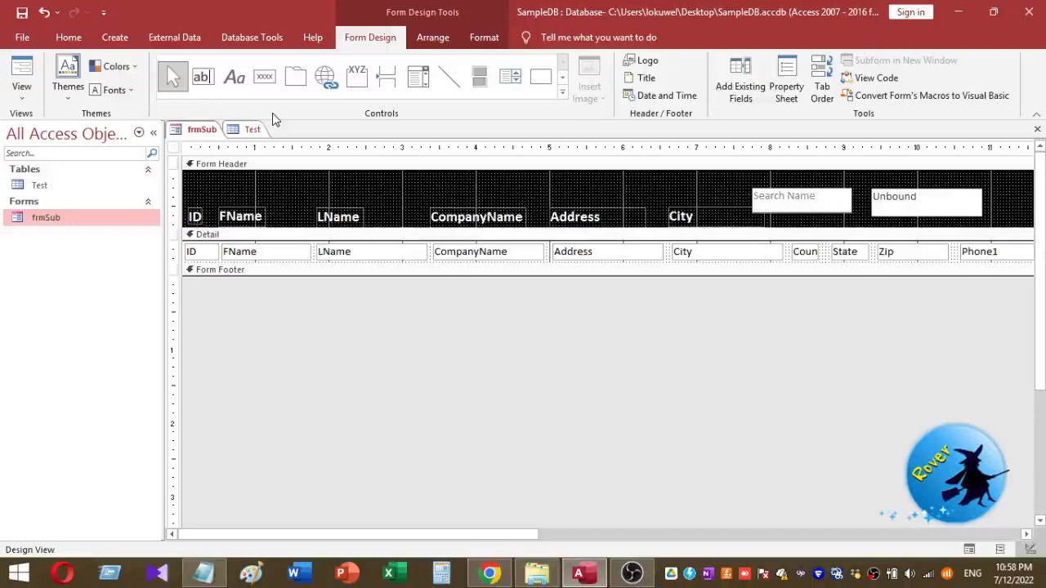
Step: Format the Search Name label as white, 14-point text
{"action": "left_click", "coordinate": [680, 197]}
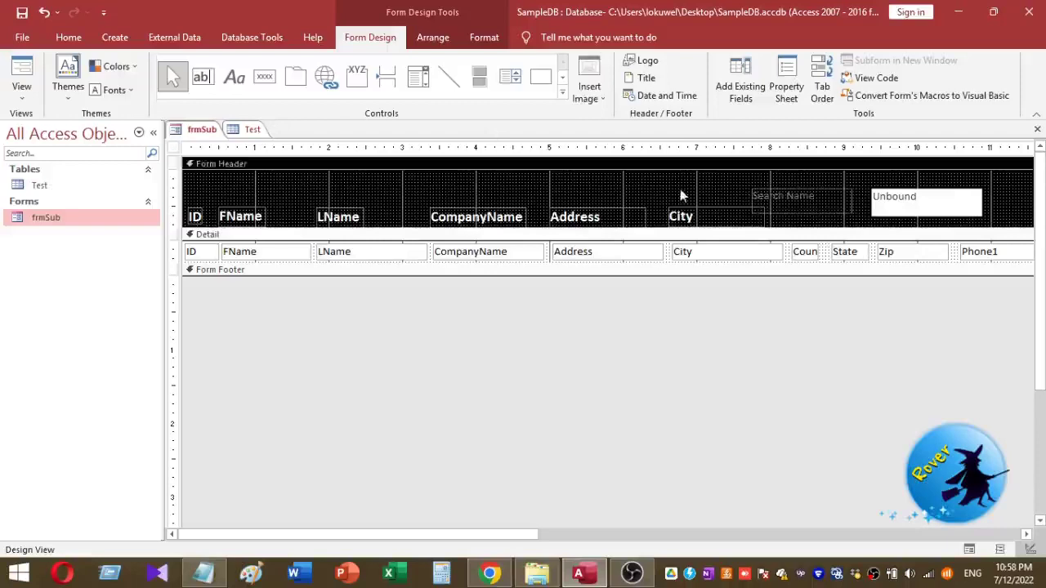
{"action": "left_click", "coordinate": [813, 200]}
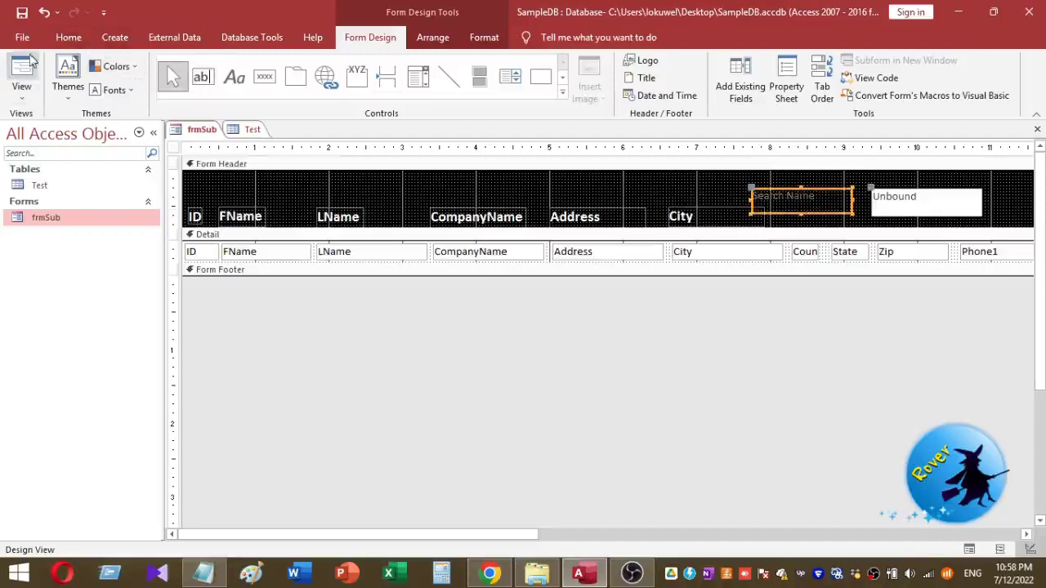
{"action": "left_click", "coordinate": [68, 37]}
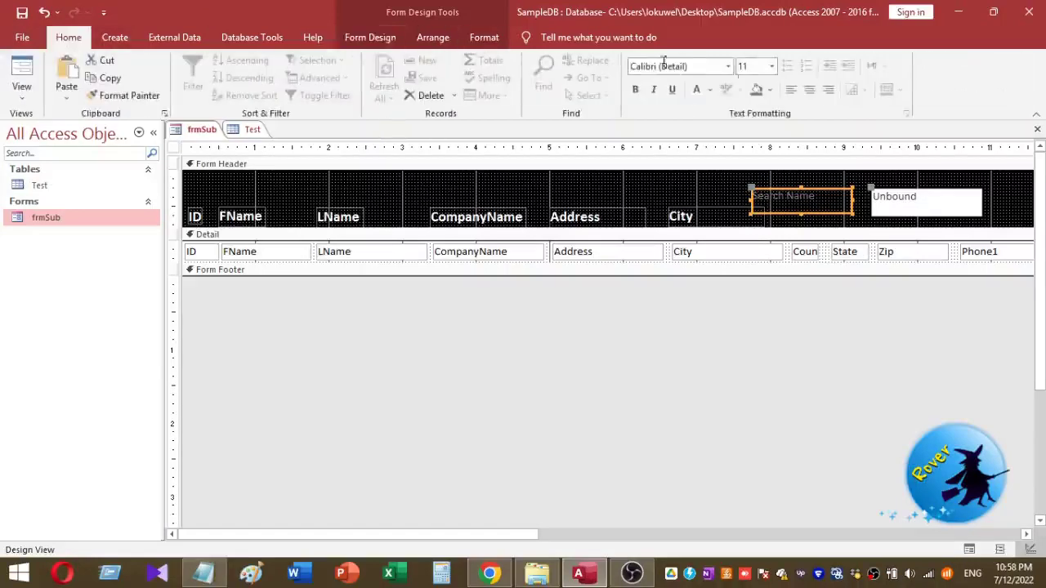
{"action": "left_click", "coordinate": [771, 66]}
{"action": "left_click", "coordinate": [752, 142]}
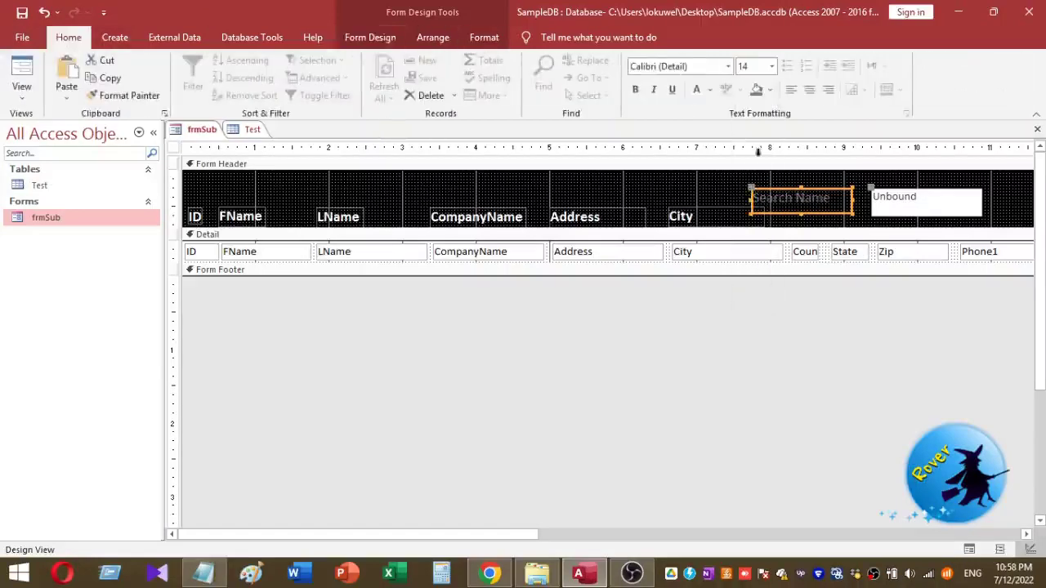
{"action": "left_click", "coordinate": [698, 91]}
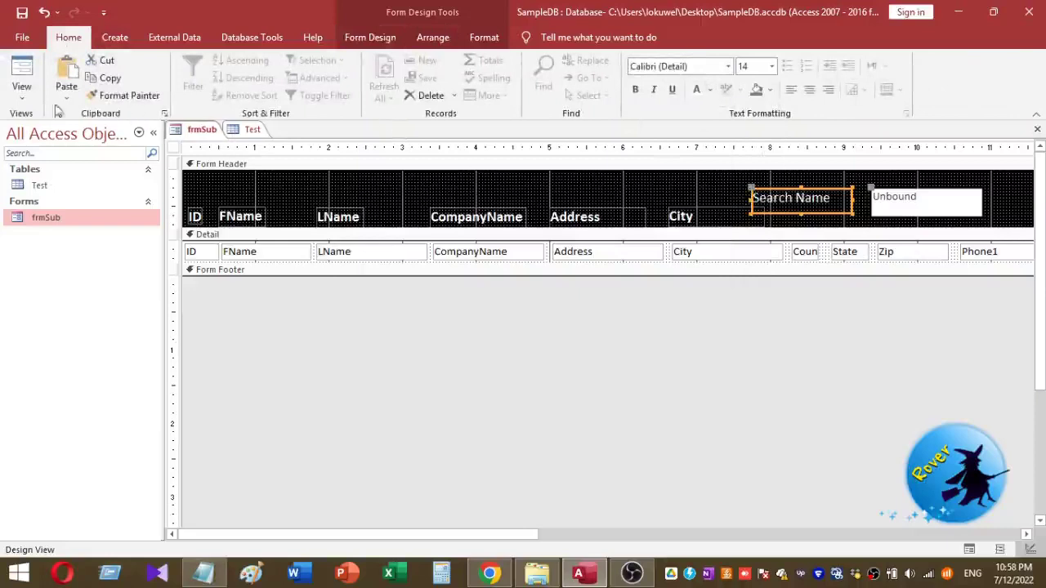
Step: Set the unbound search text box's font size to 14
{"action": "left_click", "coordinate": [953, 206]}
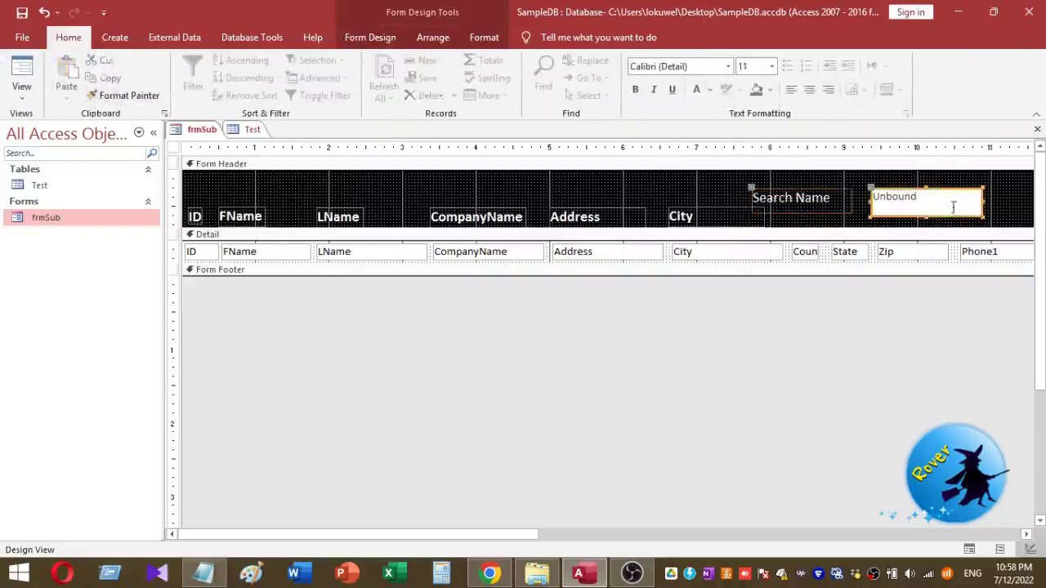
{"action": "left_click", "coordinate": [772, 66]}
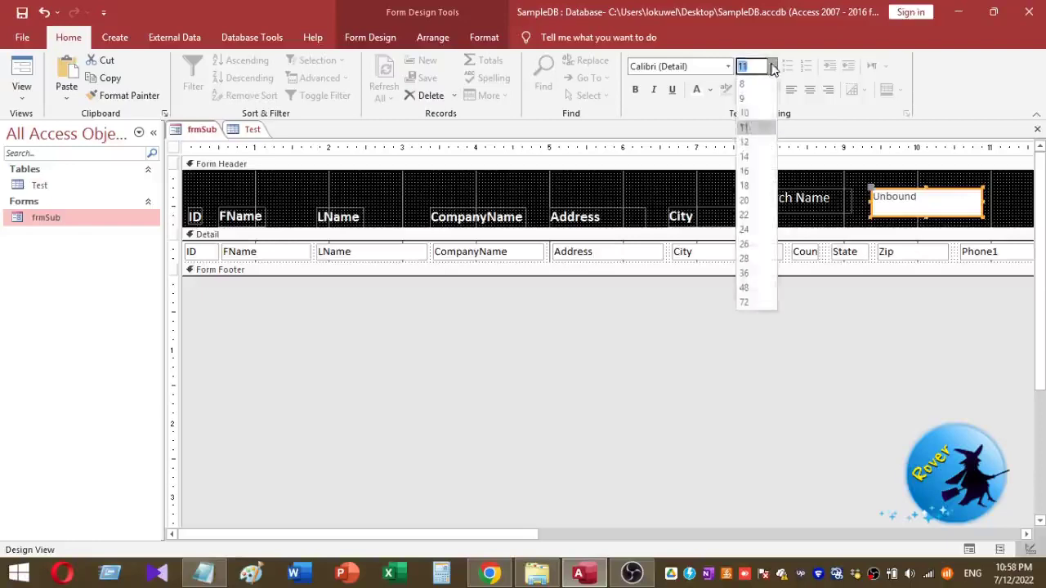
{"action": "left_click", "coordinate": [760, 156]}
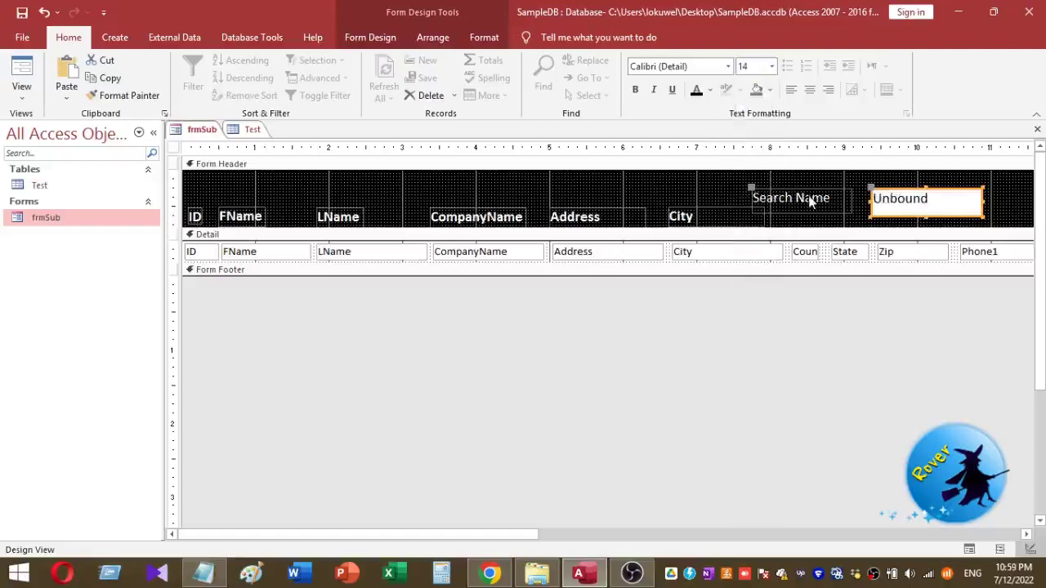
{"action": "left_click", "coordinate": [859, 186]}
{"action": "left_click", "coordinate": [911, 190]}
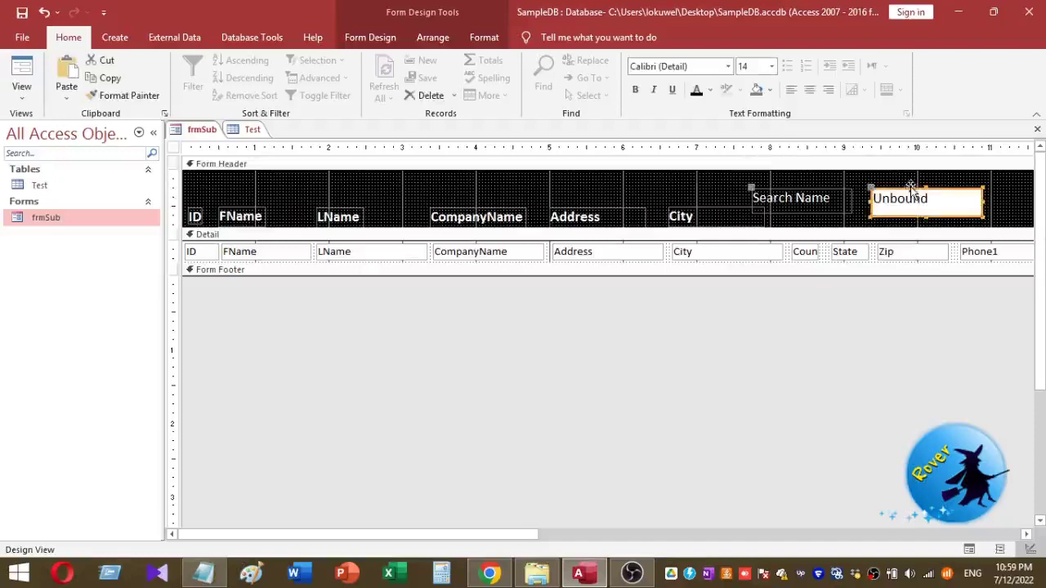
Step: Rename the text box from Text36 to txtSearch in the Property Sheet, then view the form
{"action": "right_click", "coordinate": [911, 190]}
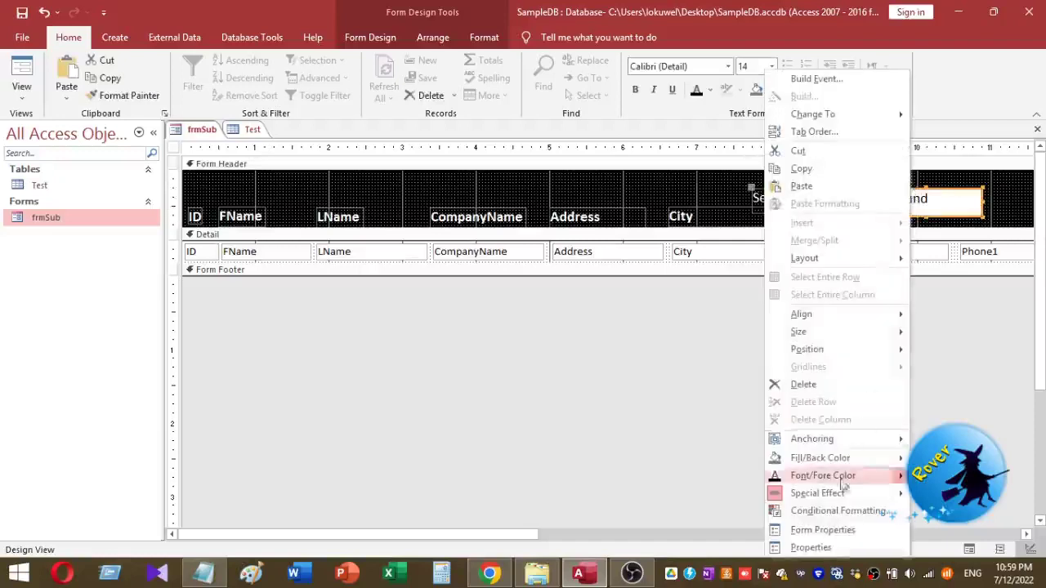
{"action": "left_click", "coordinate": [821, 548]}
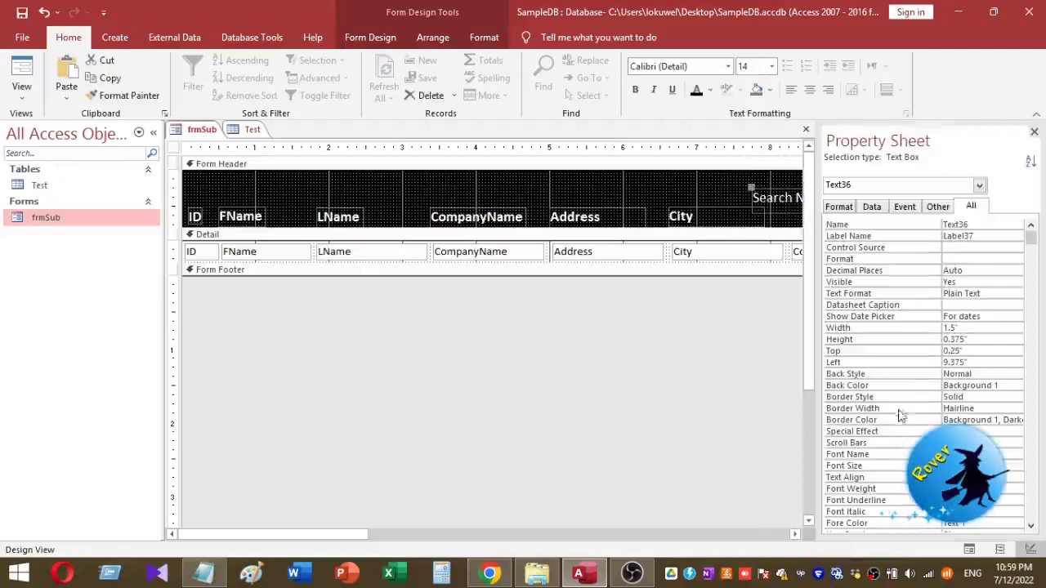
{"action": "left_click", "coordinate": [940, 226]}
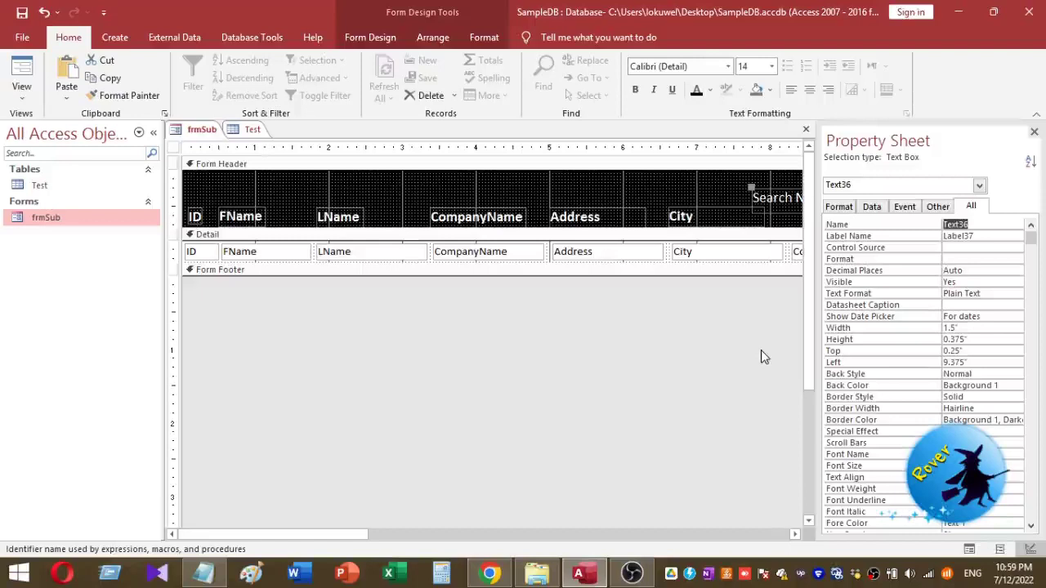
{"action": "type", "text": "txtSearch"}
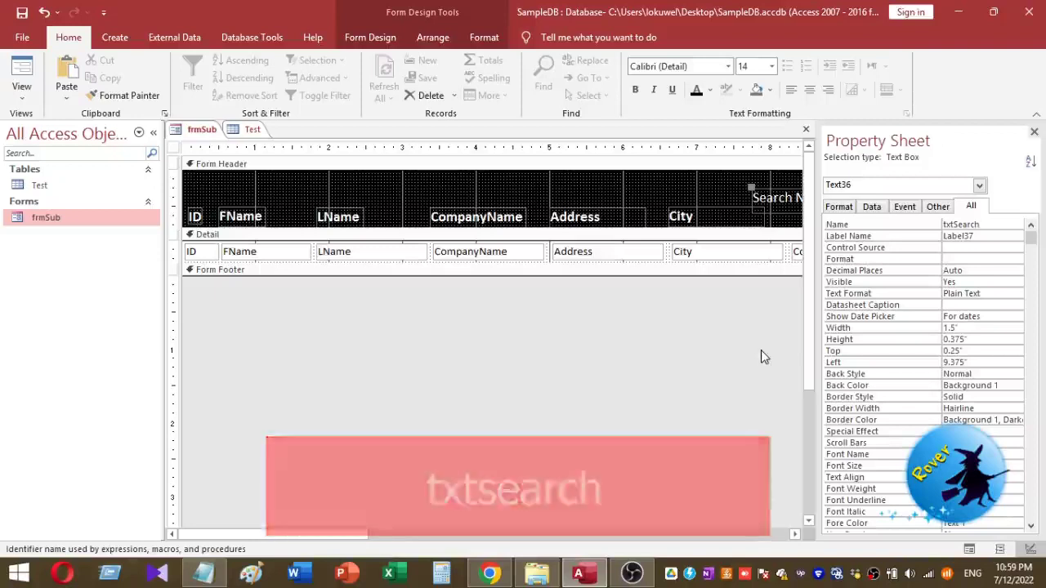
{"action": "left_click", "coordinate": [699, 386]}
{"action": "left_click", "coordinate": [685, 206]}
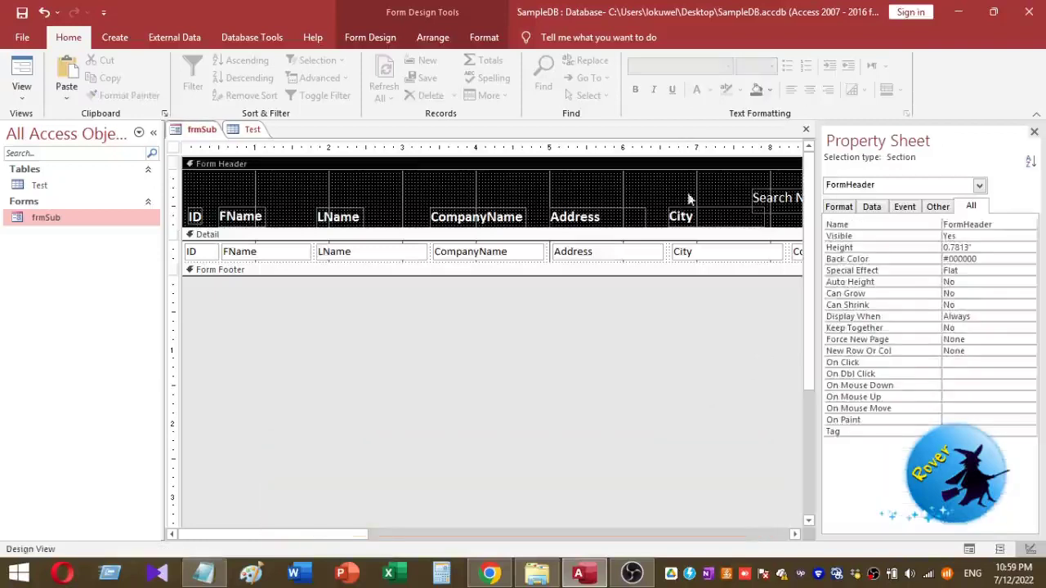
{"action": "left_click", "coordinate": [22, 69]}
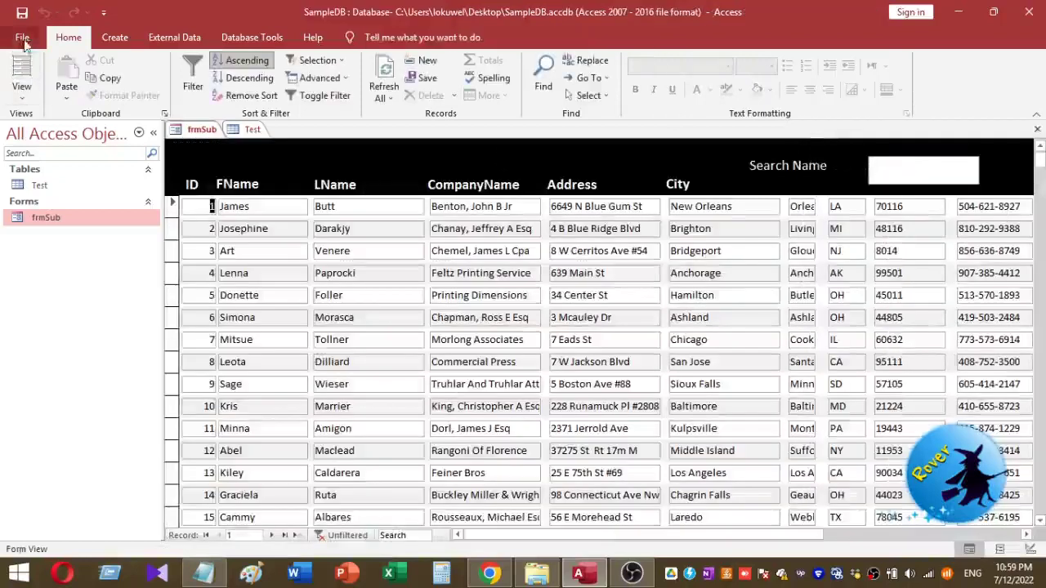
Step: In Layout View, widen the Search Name box and move its label closer, collapsing the Navigation Pane
{"action": "left_click", "coordinate": [21, 70]}
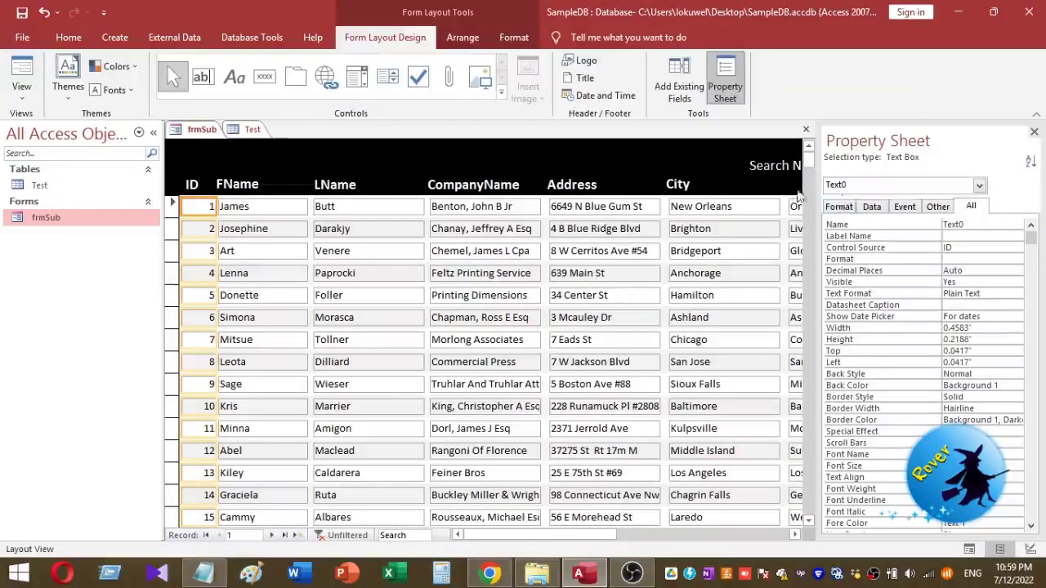
{"action": "left_click", "coordinate": [1034, 131]}
{"action": "left_click", "coordinate": [965, 169]}
{"action": "left_click_drag", "start_coordinate": [979, 170], "coordinate": [1016, 170]}
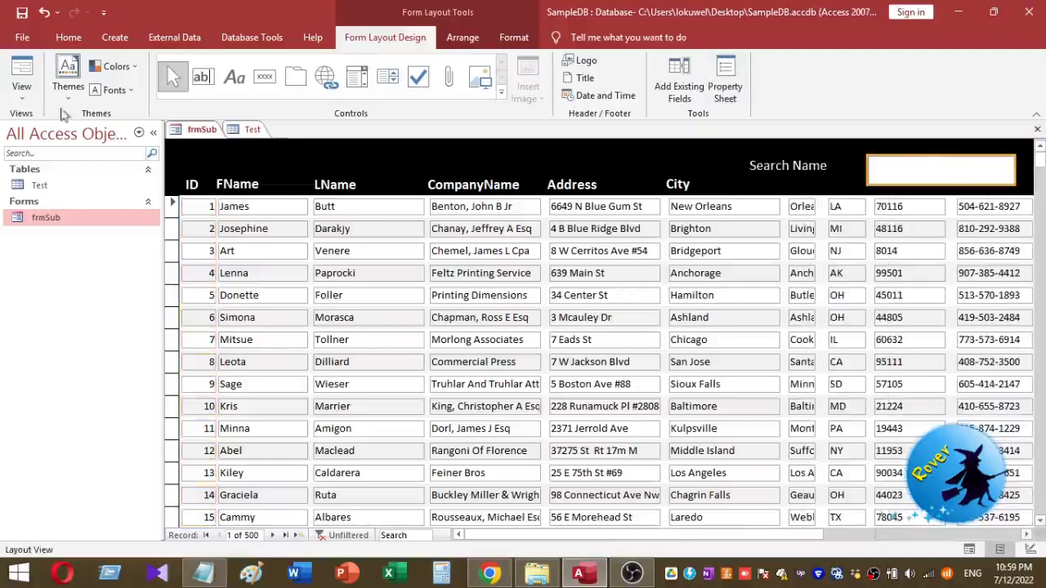
{"action": "left_click", "coordinate": [153, 132]}
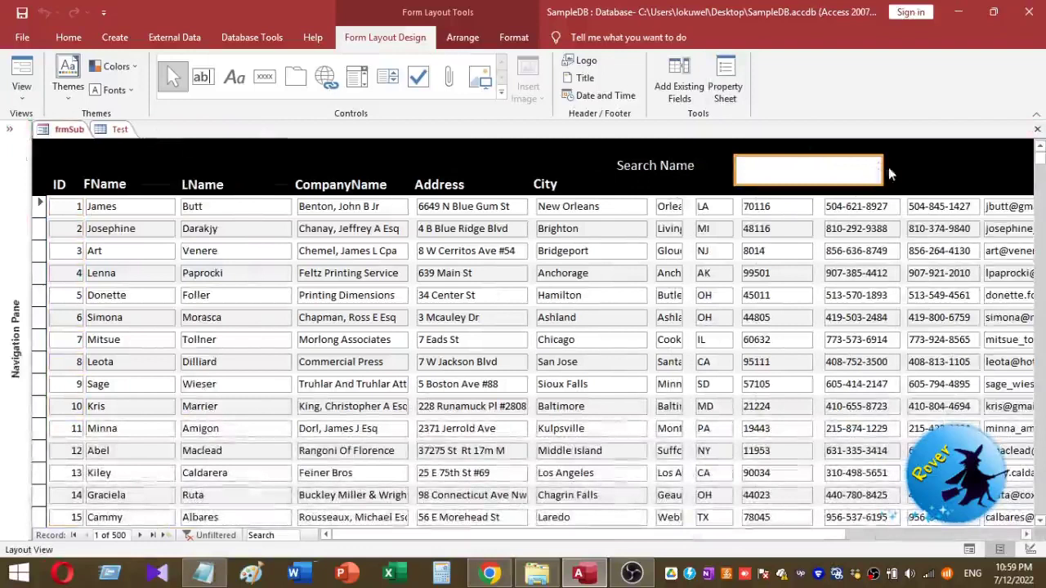
{"action": "left_click_drag", "start_coordinate": [878, 169], "coordinate": [971, 170]}
{"action": "left_click", "coordinate": [662, 168]}
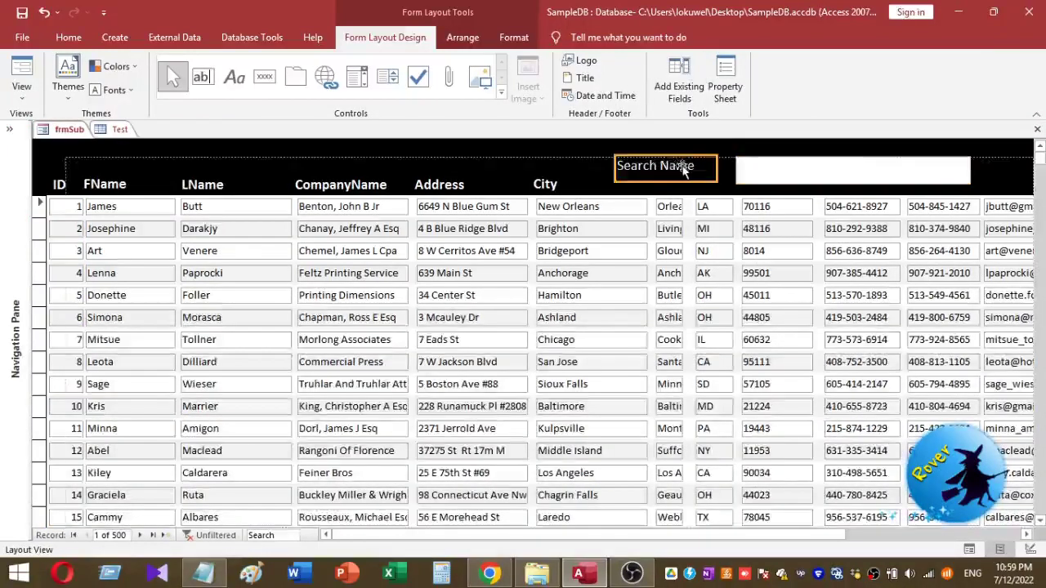
{"action": "left_click_drag", "start_coordinate": [673, 168], "coordinate": [699, 167]}
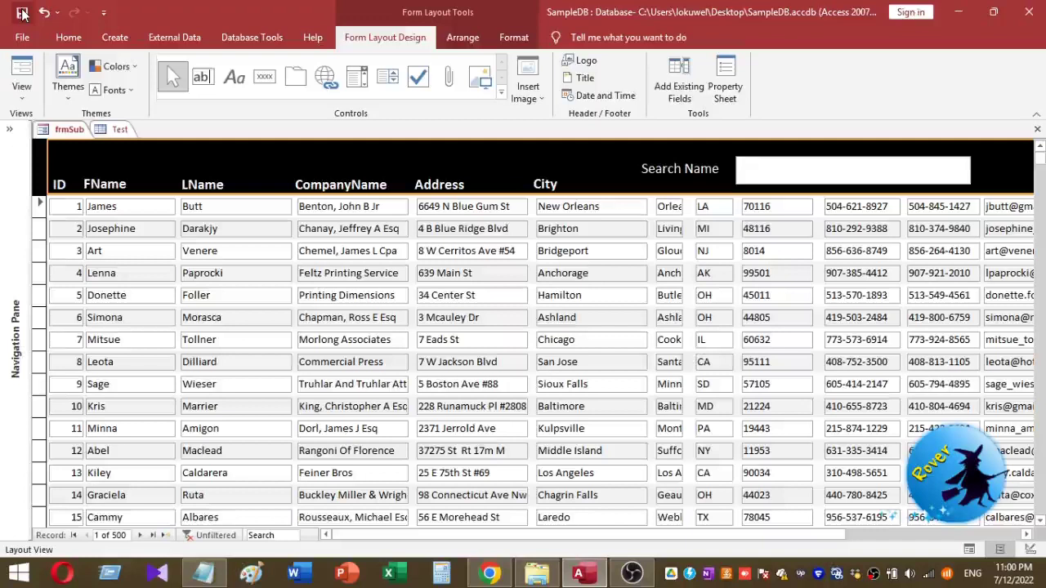
Step: Return to Design View and start a txtSearch event using the Code Builder
{"action": "right_click", "coordinate": [286, 157]}
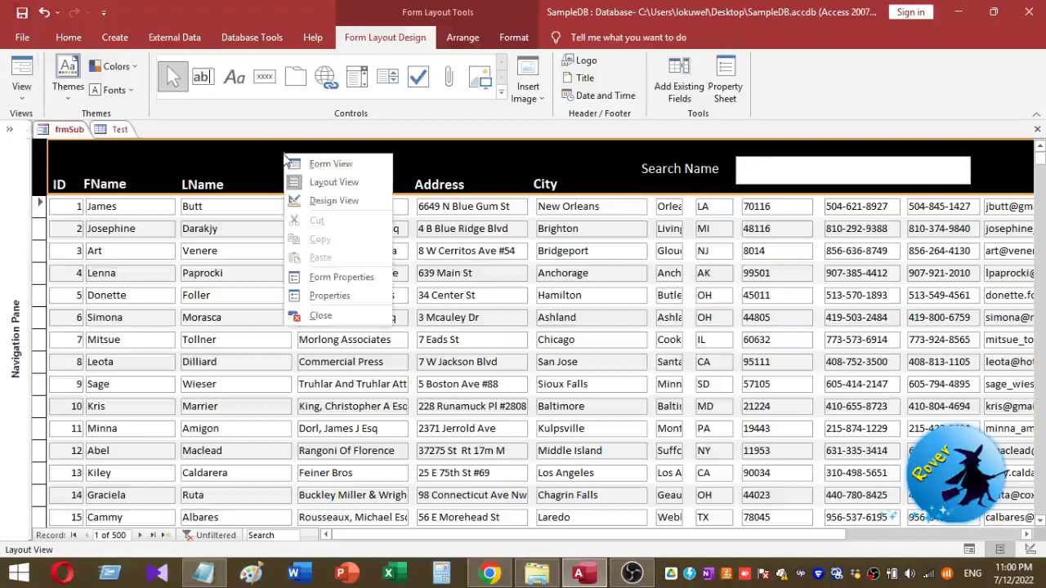
{"action": "left_click", "coordinate": [333, 202]}
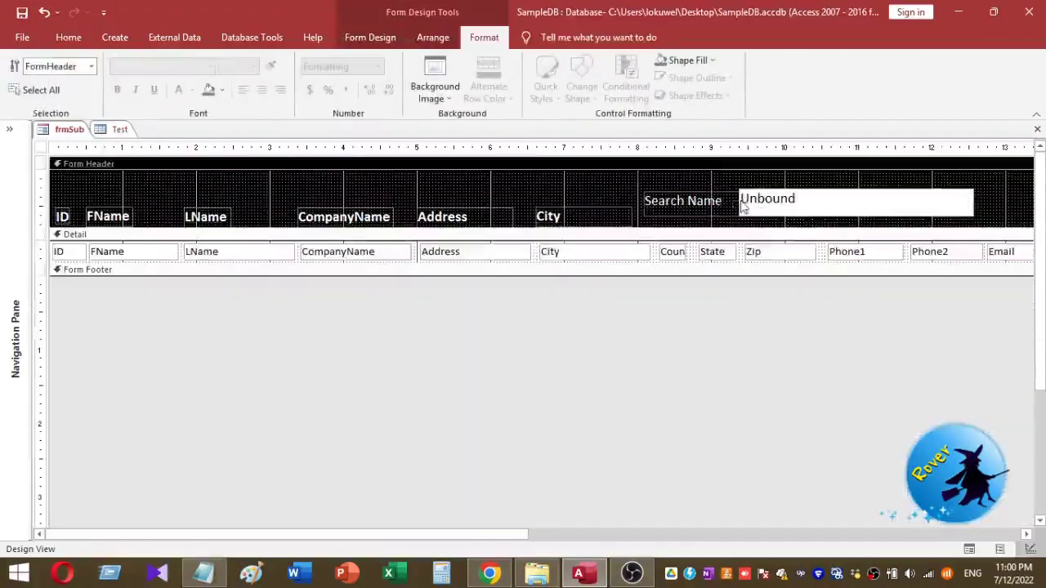
{"action": "left_click", "coordinate": [742, 206]}
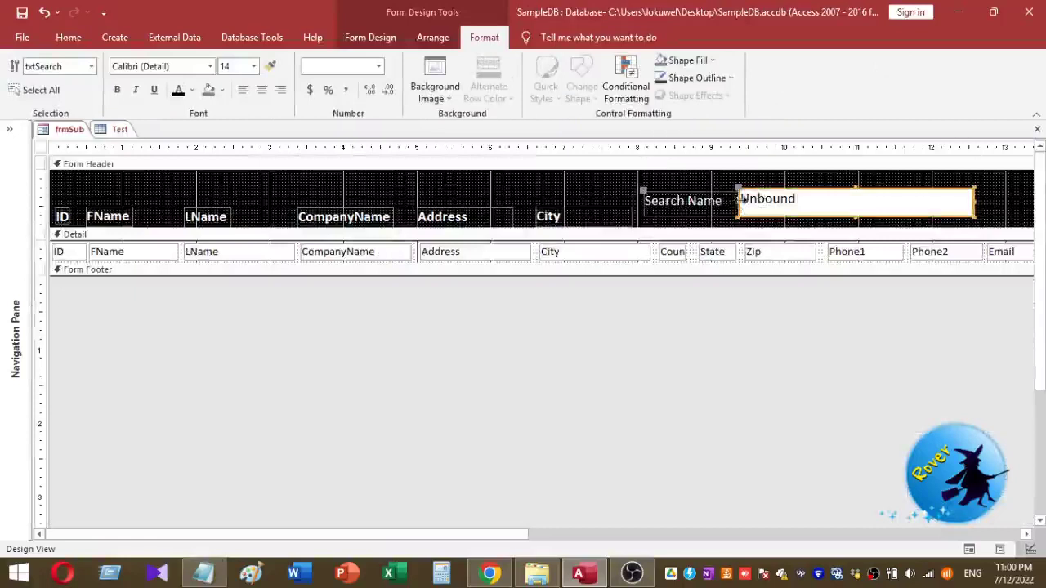
{"action": "right_click", "coordinate": [780, 192]}
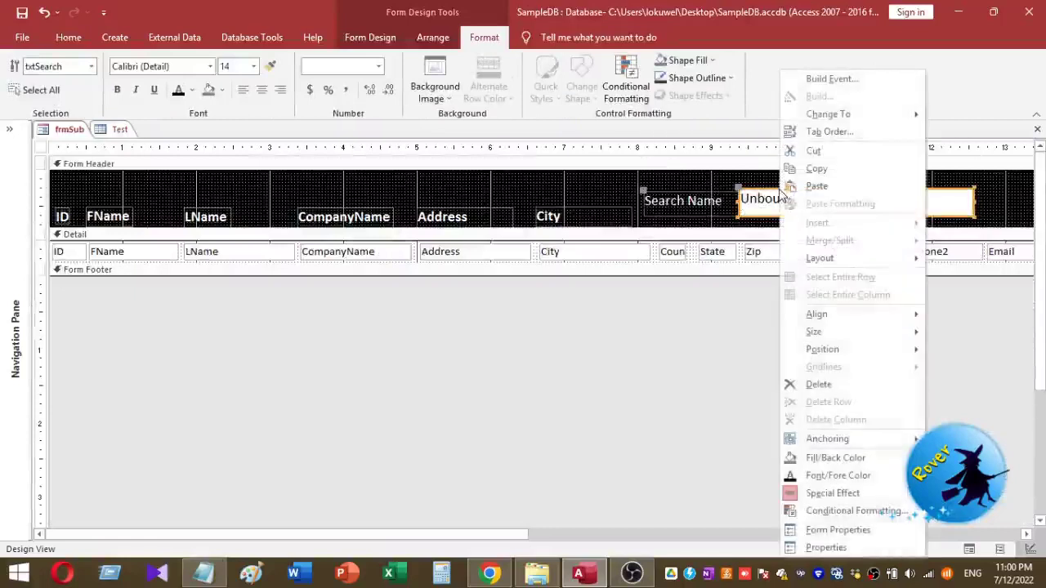
{"action": "left_click", "coordinate": [846, 85]}
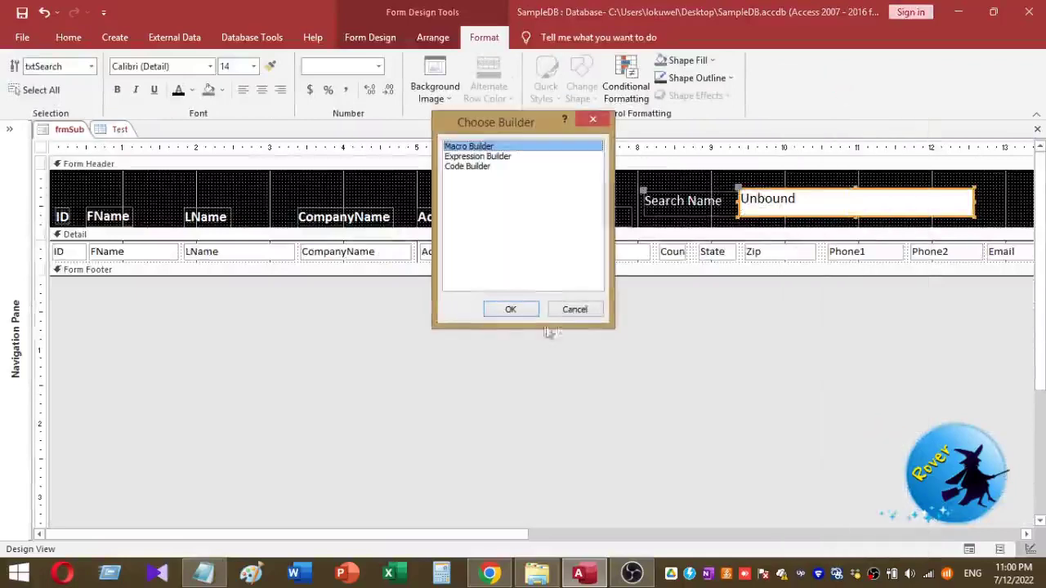
{"action": "left_click", "coordinate": [478, 168]}
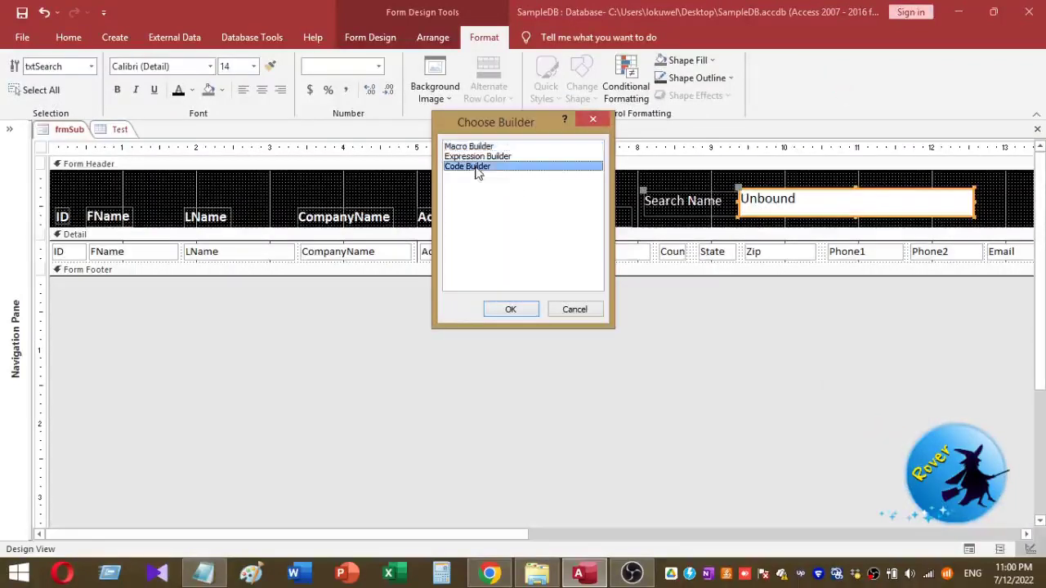
{"action": "left_click", "coordinate": [513, 311]}
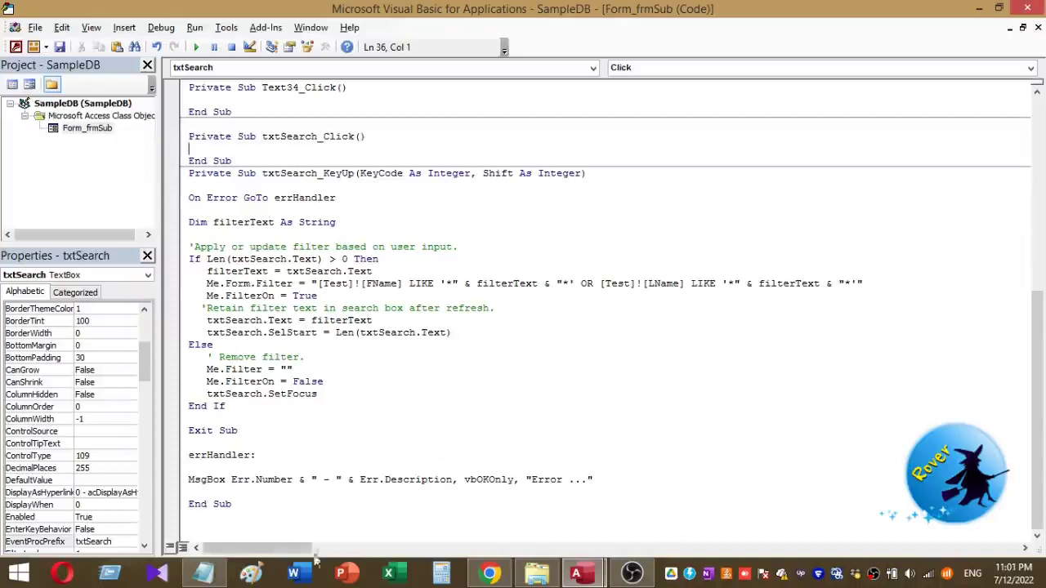
Step: Select the whole txtSearch_KeyUp procedure in Notepad, then return to the VBA code window
{"action": "mouse_move", "coordinate": [214, 577]}
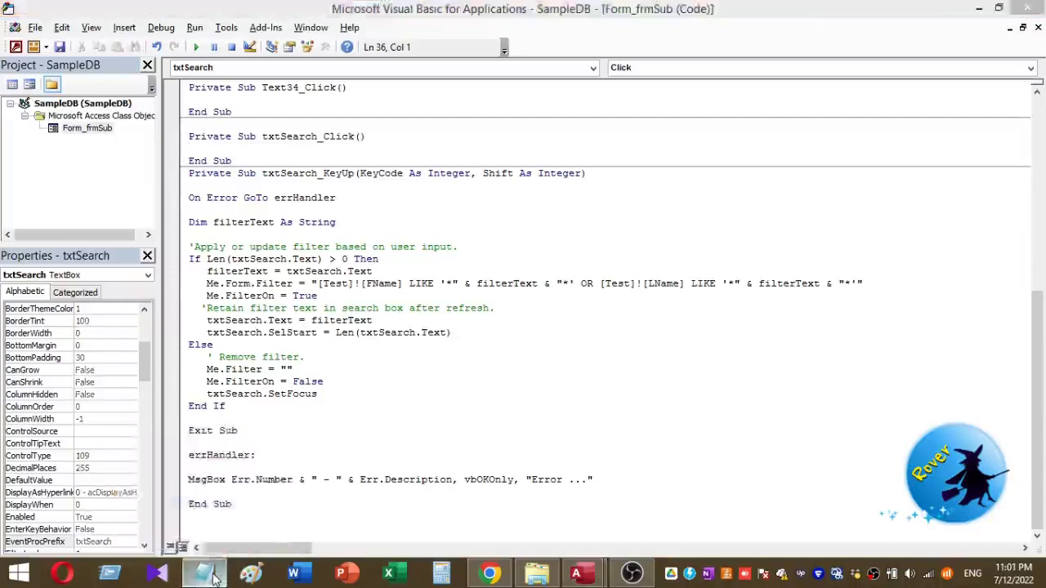
{"action": "left_click", "coordinate": [211, 576]}
{"action": "left_click", "coordinate": [290, 276]}
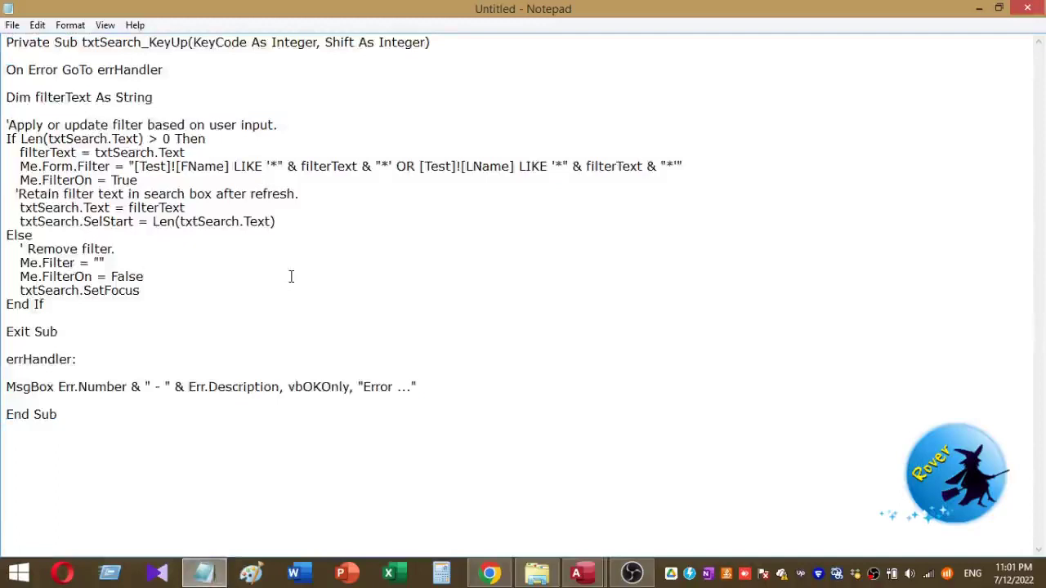
{"action": "left_click_drag", "start_coordinate": [7, 42], "coordinate": [233, 430]}
{"action": "key", "text": "ctrl+c"}
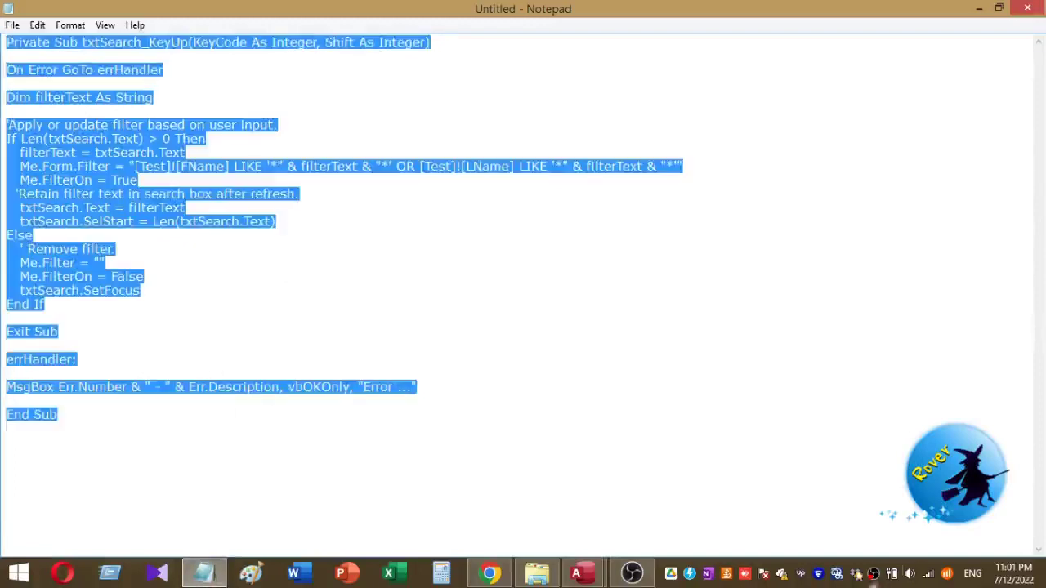
{"action": "mouse_move", "coordinate": [580, 574]}
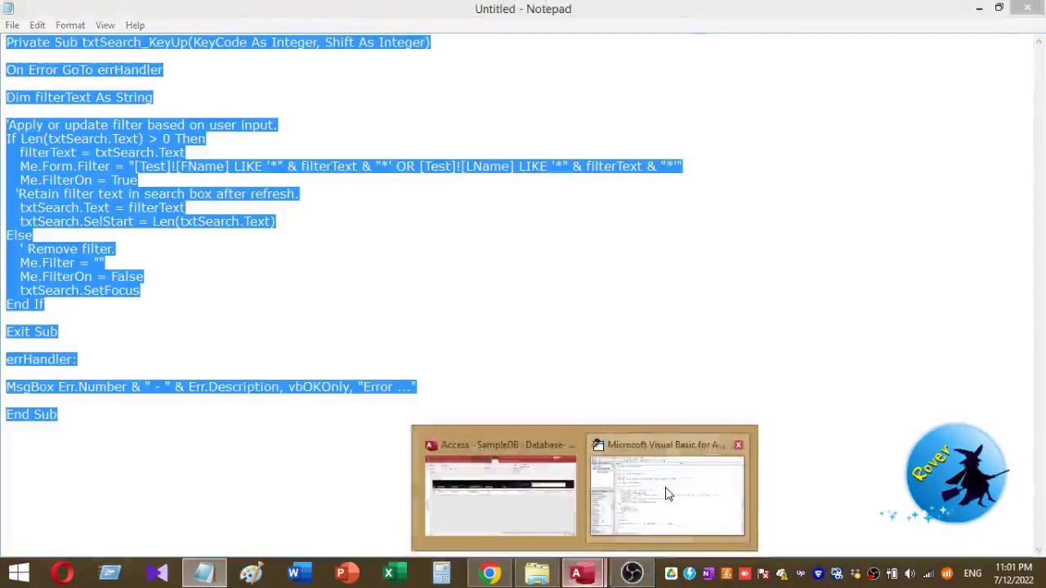
{"action": "left_click", "coordinate": [666, 490]}
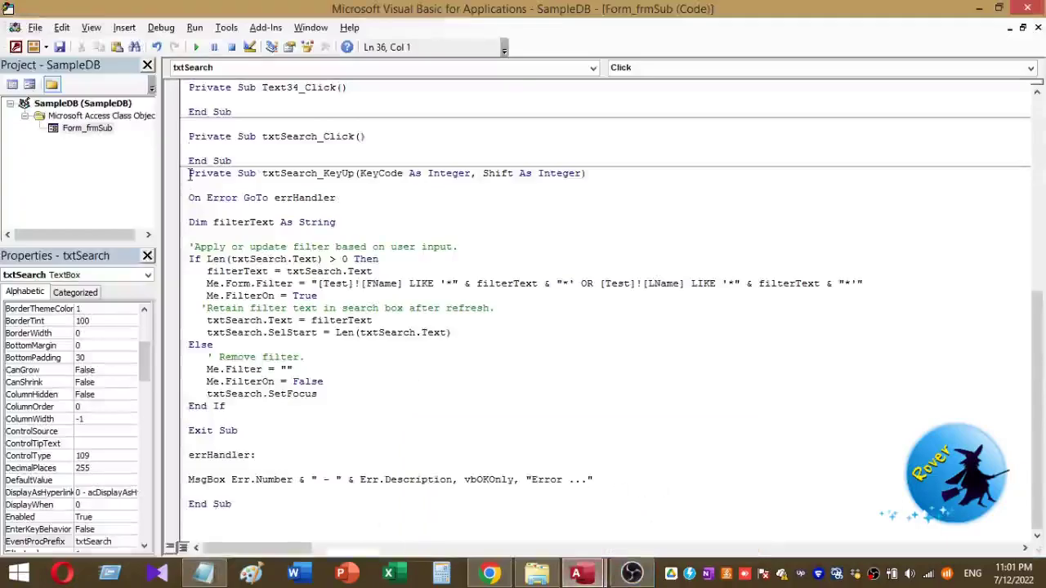
{"action": "key", "text": "ctrl+z"}
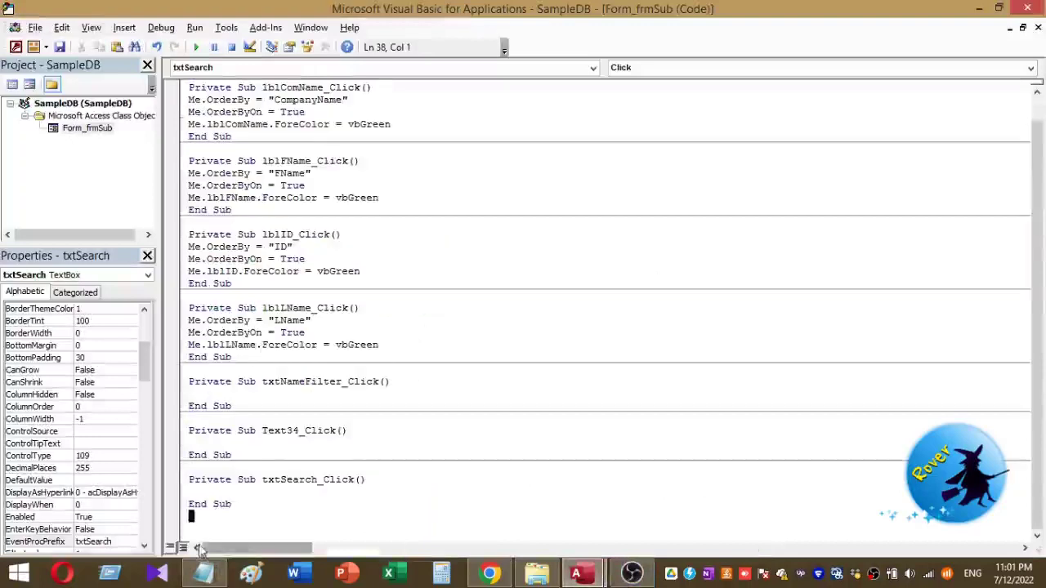
{"action": "key", "text": "ctrl+v"}
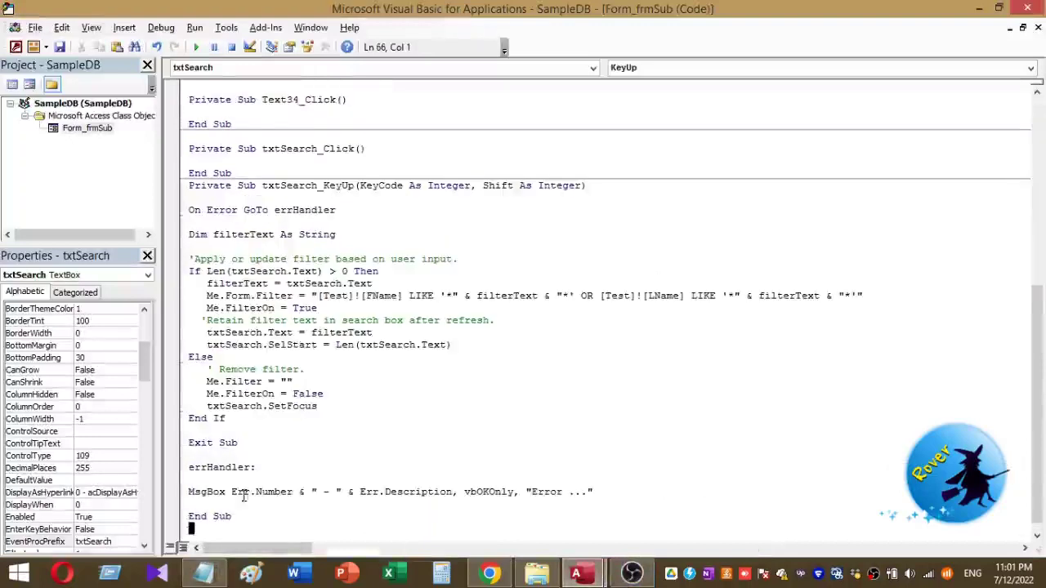
{"action": "left_click", "coordinate": [506, 328]}
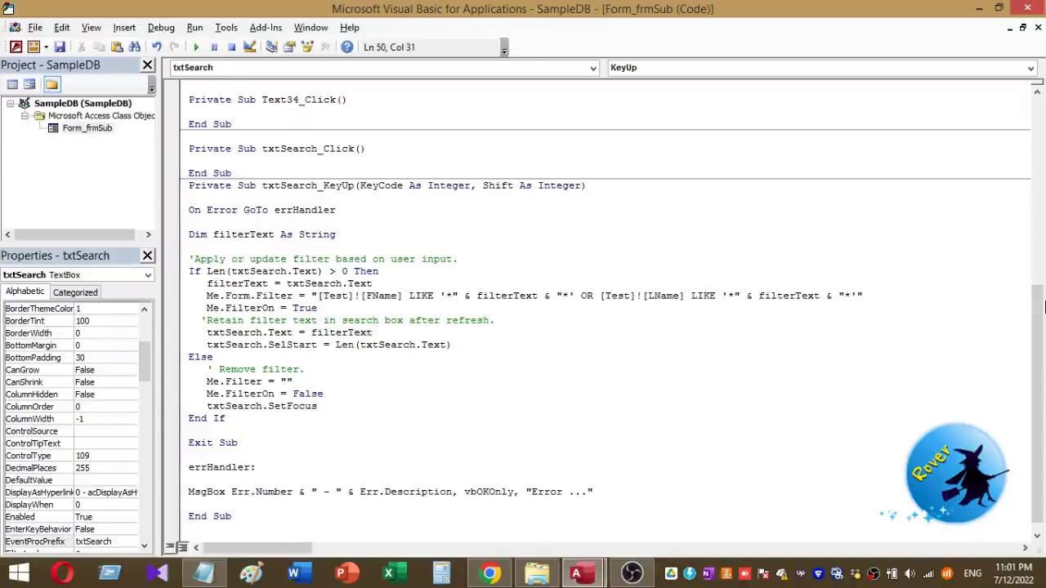
{"action": "left_click_drag", "start_coordinate": [1043, 327], "coordinate": [1042, 338]}
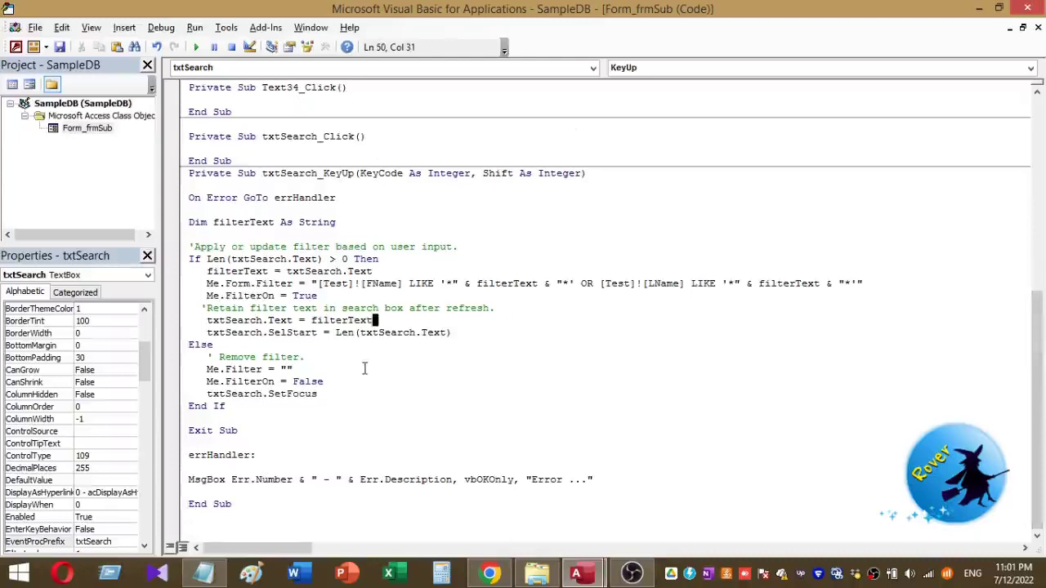
{"action": "left_click_drag", "start_coordinate": [262, 173], "coordinate": [361, 174]}
{"action": "left_click_drag", "start_coordinate": [321, 284], "coordinate": [354, 284]}
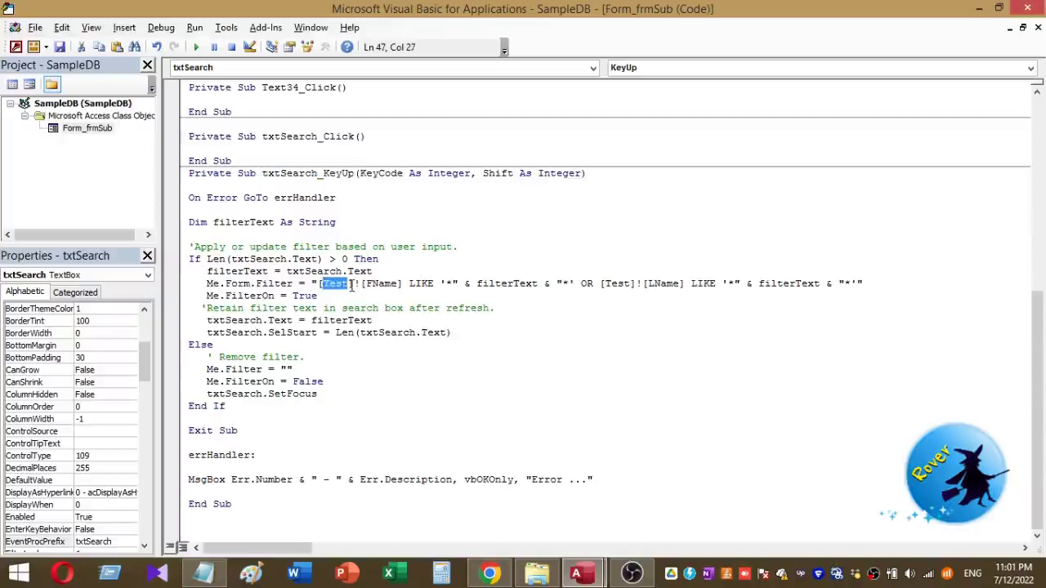